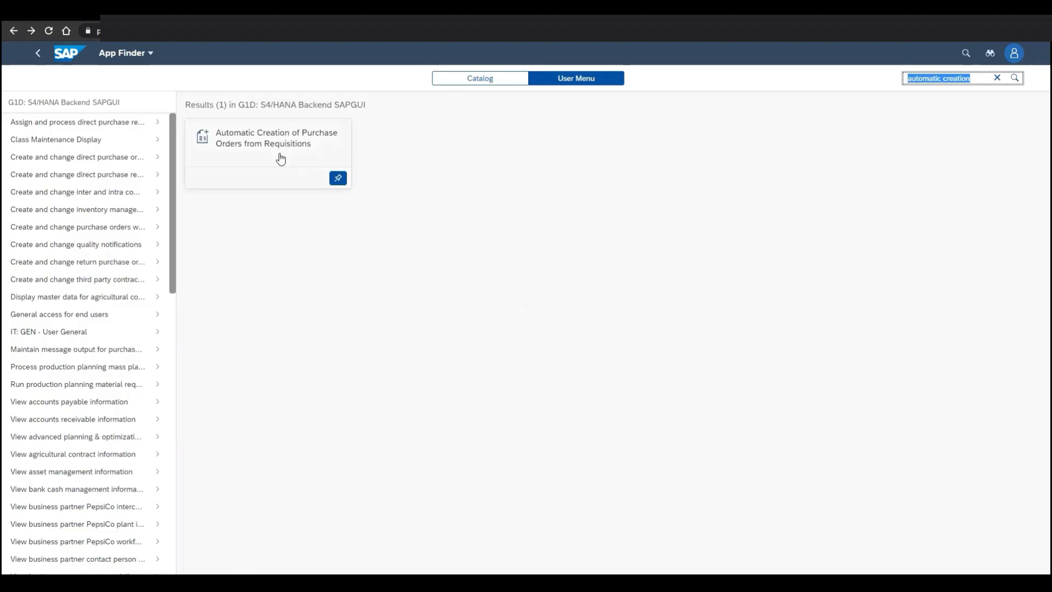
Open the Automatic Creation of Purchase Orders from Requisitions app and review its new purchase order and other parameters
click(273, 160)
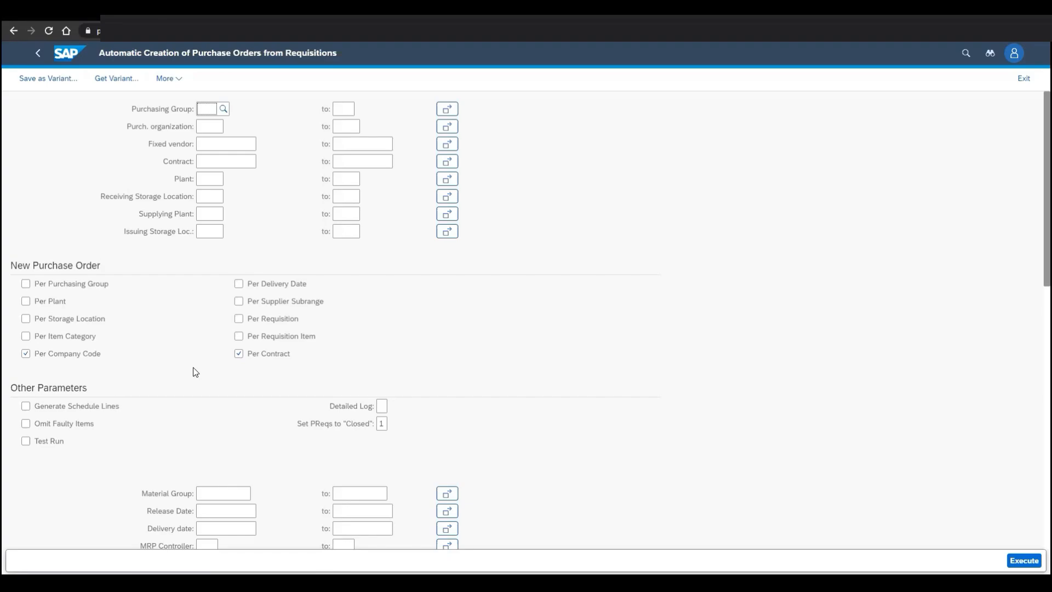
click(239, 319)
click(239, 321)
scroll(345, 323, down, 3)
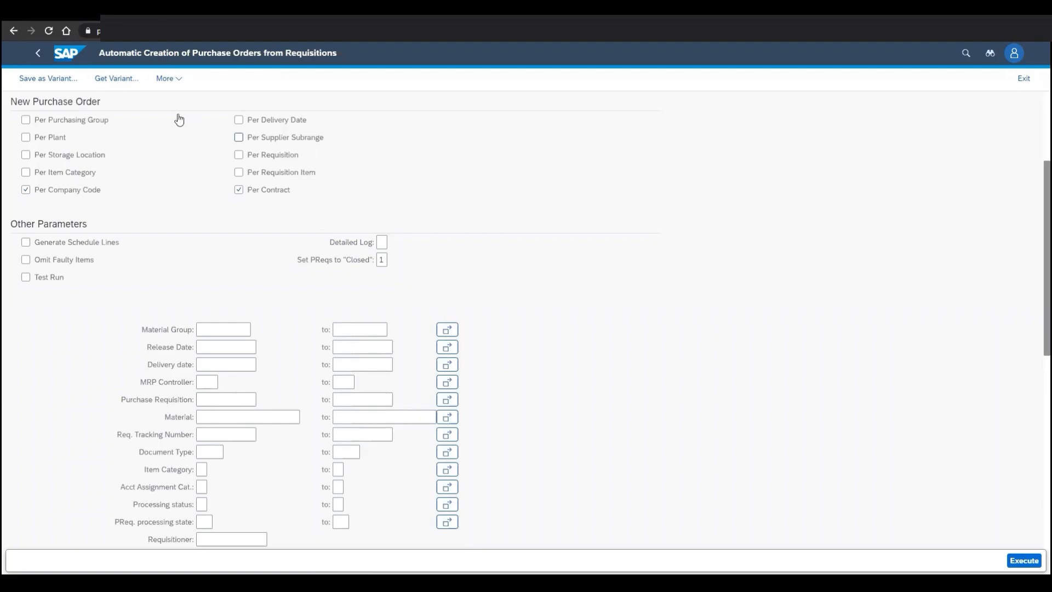
Open the SAP home page in a new browser tab and go to the App Finder there
right_click(72, 57)
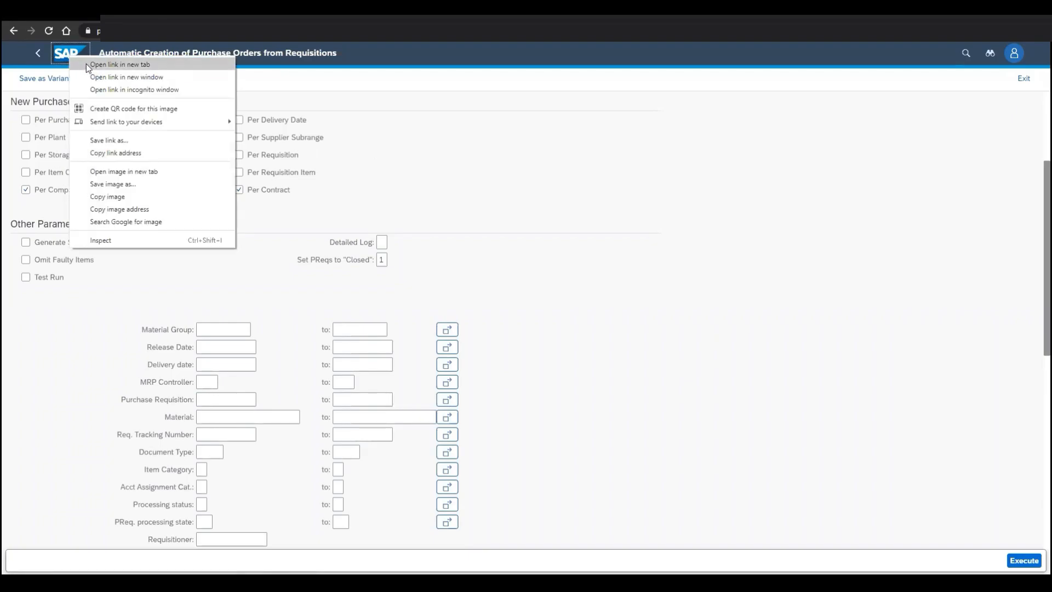
click(87, 65)
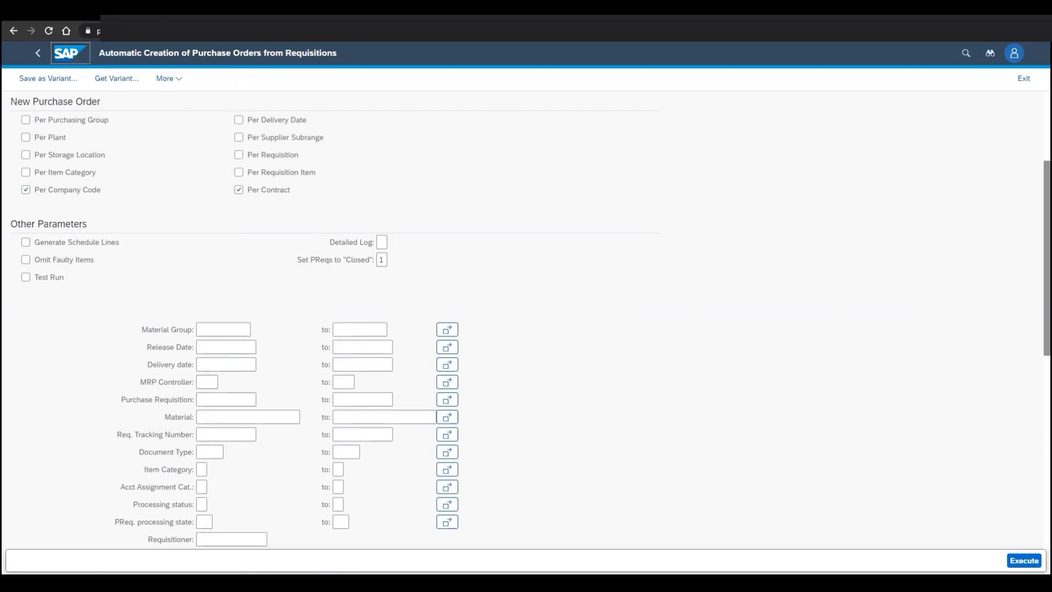
key(ctrl+Tab)
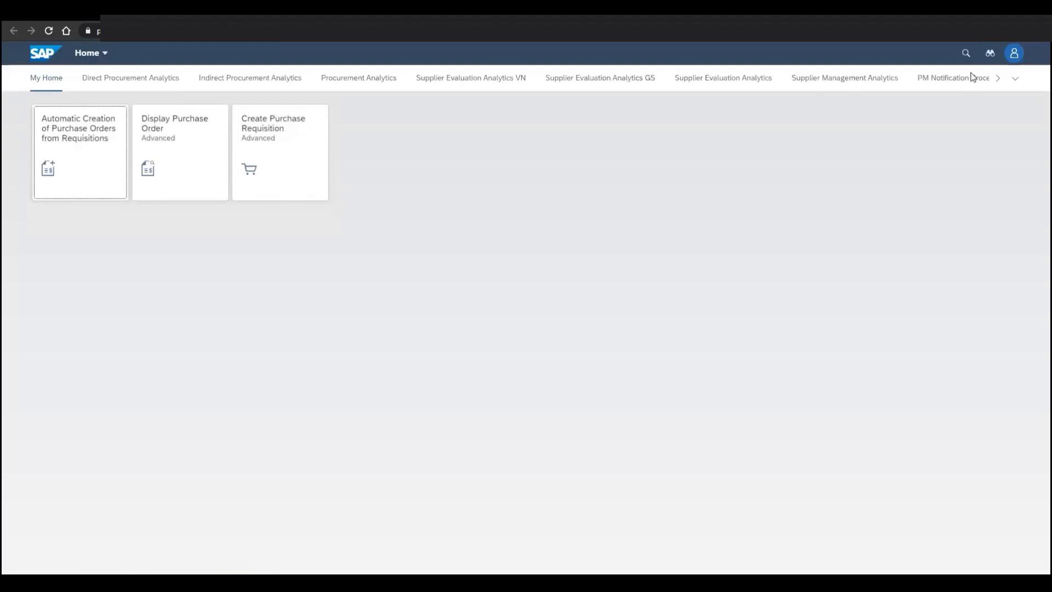
click(991, 56)
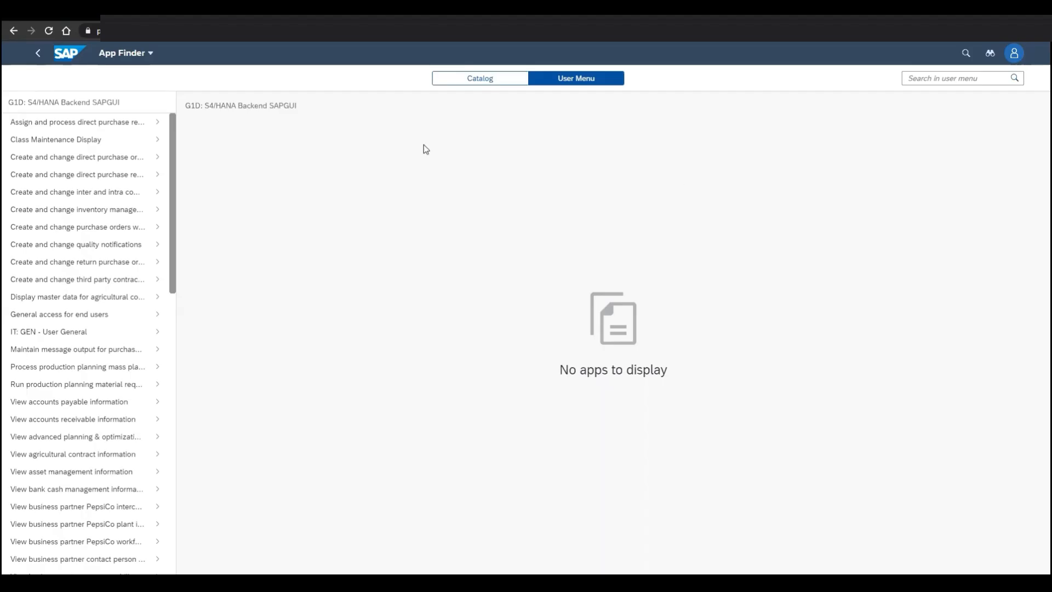
Search the user menu for "display purchase" and open the Display Purchase Requisitions app
click(942, 77)
text(display)
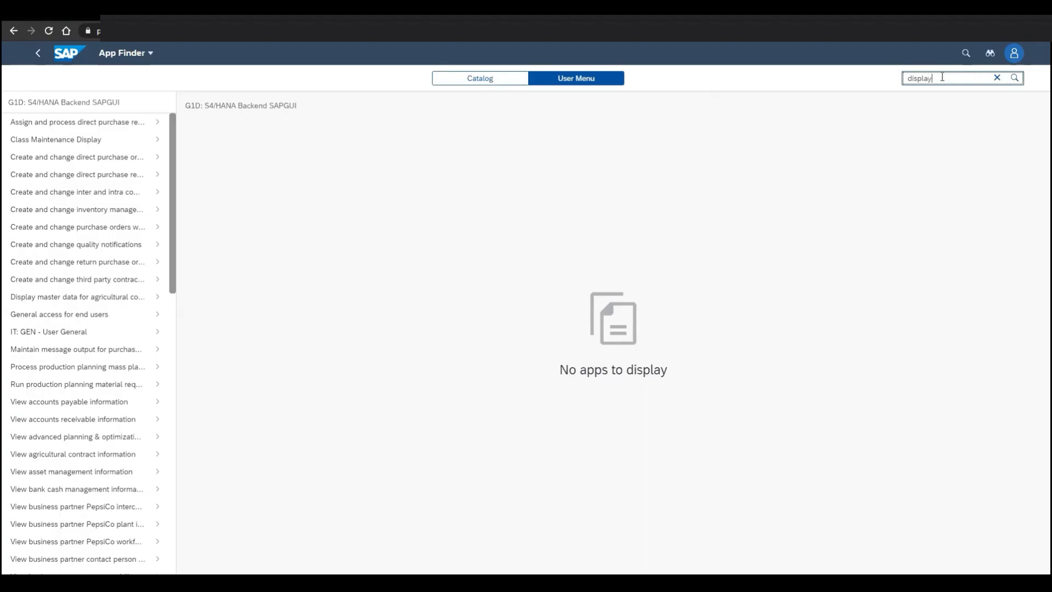
text( purchase)
key(Return)
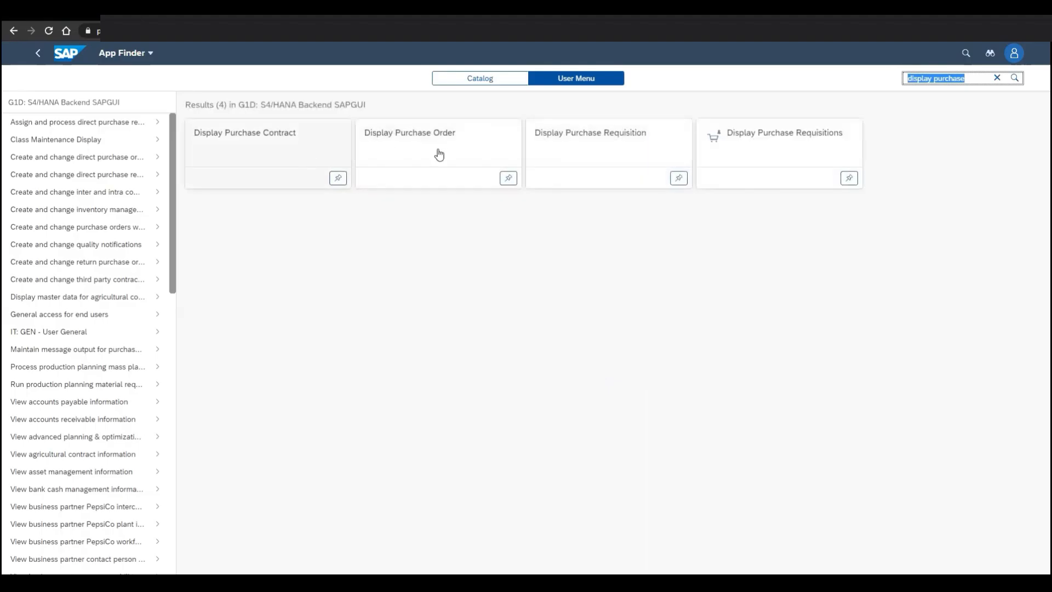
click(742, 152)
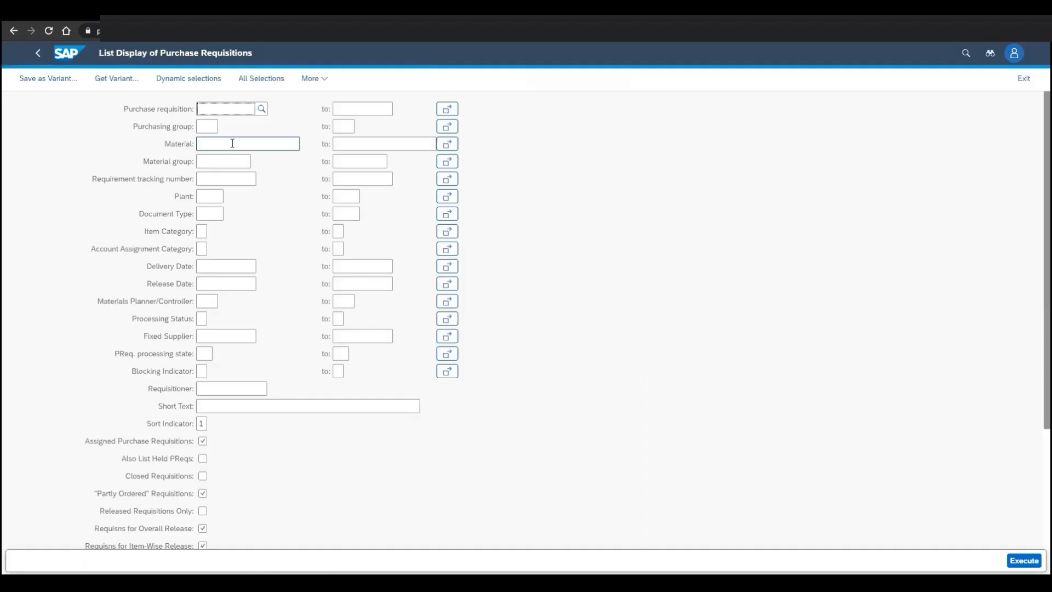
List the purchase requisitions for material 100000127 in plant 5023
click(232, 143)
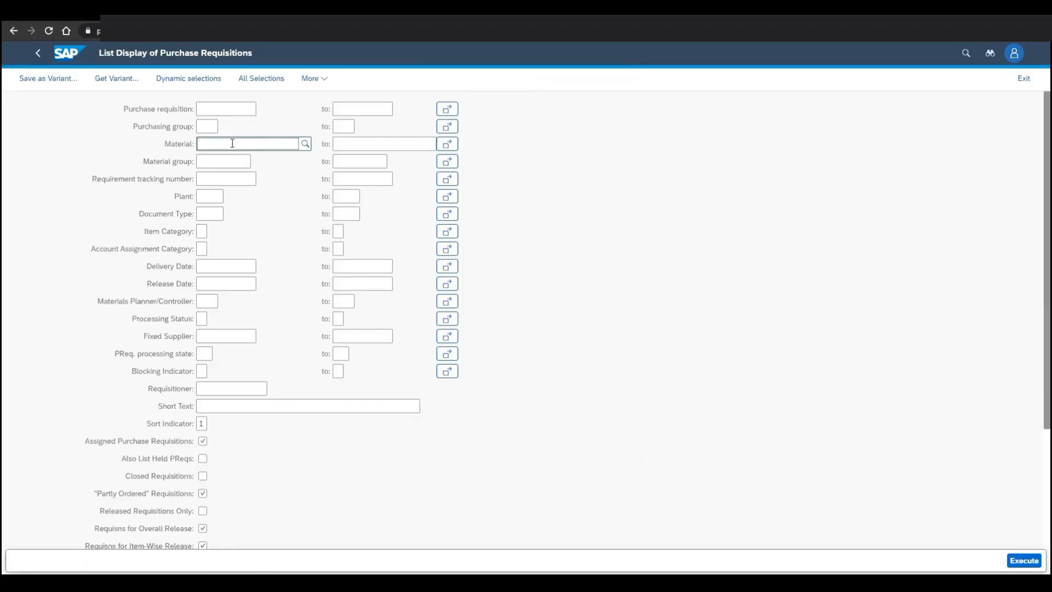
text(1000)
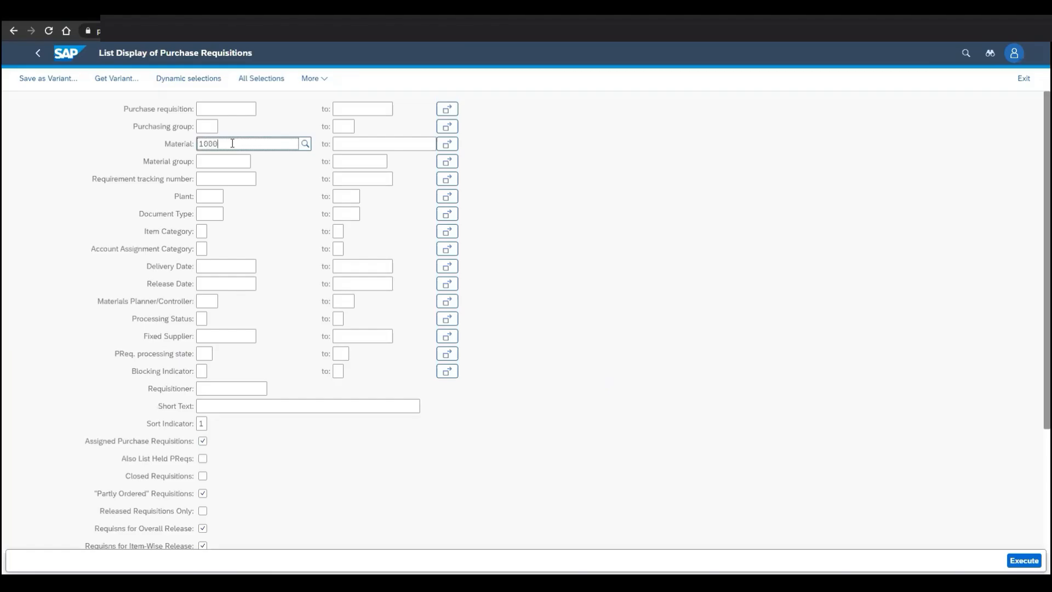
text(00127)
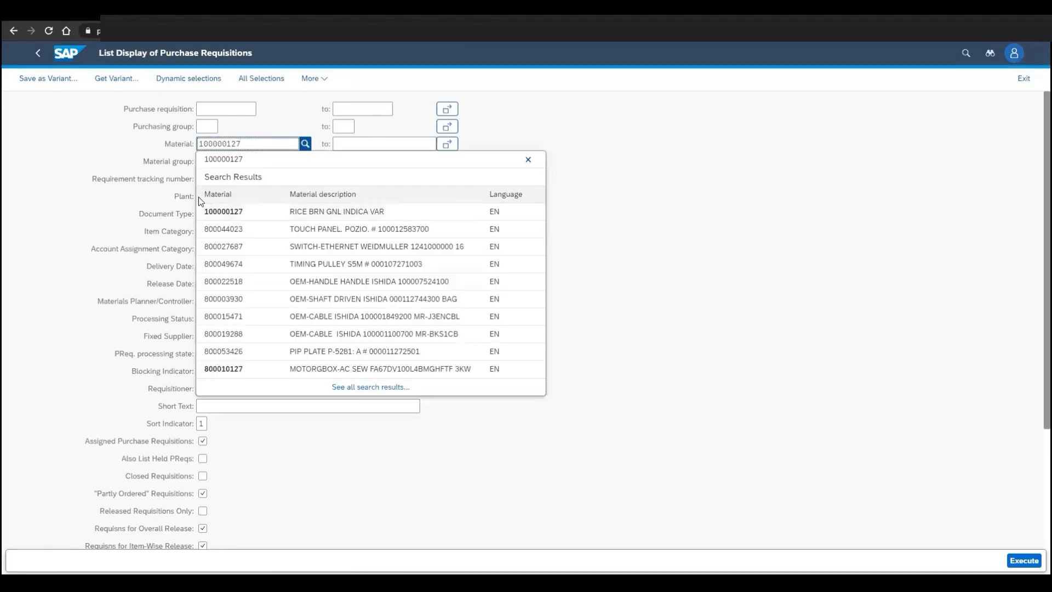
click(205, 196)
text(5023)
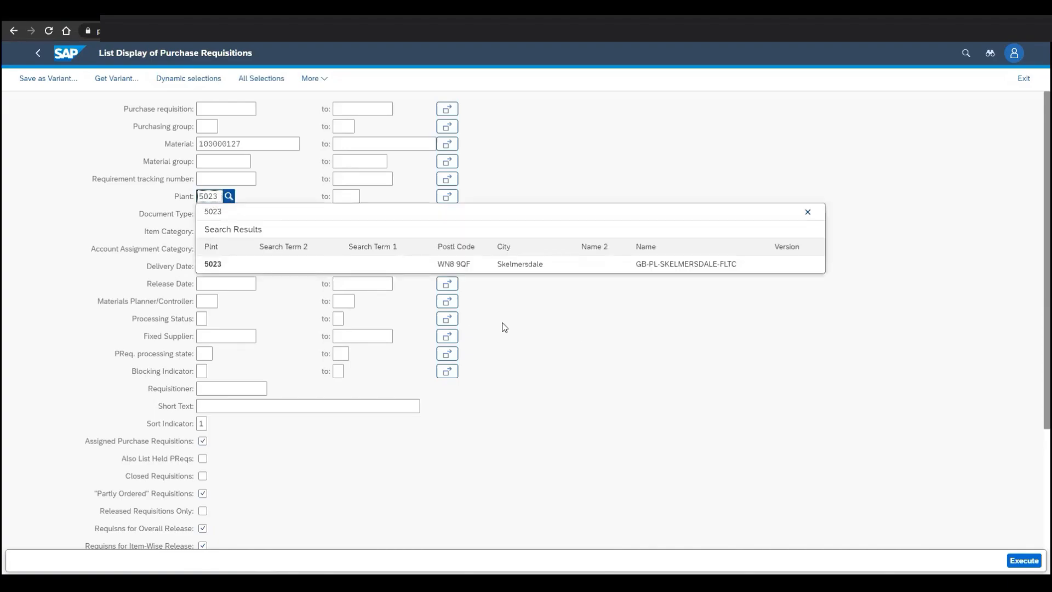
click(689, 372)
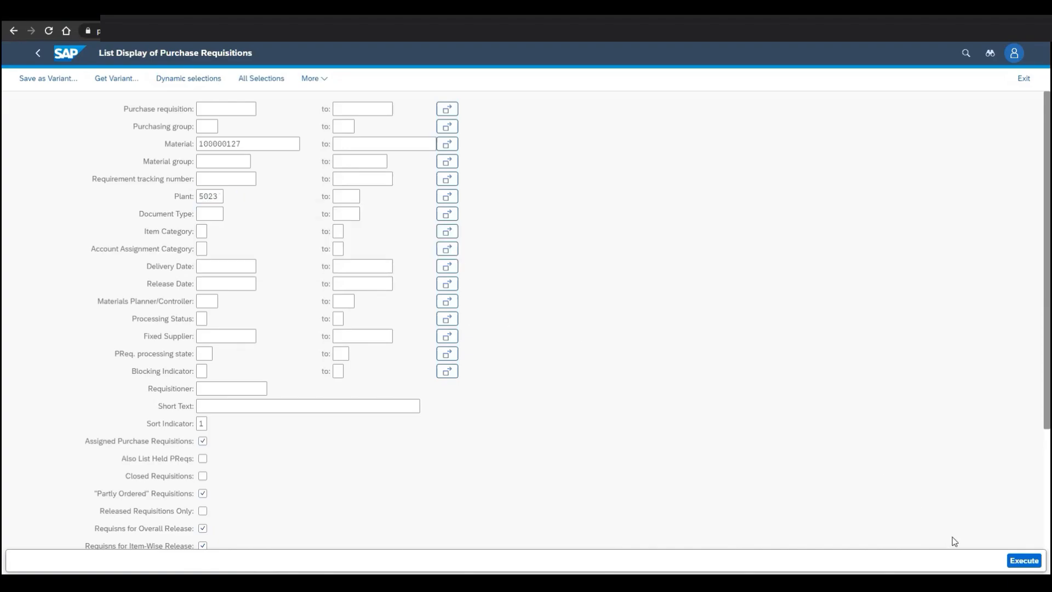
click(1026, 561)
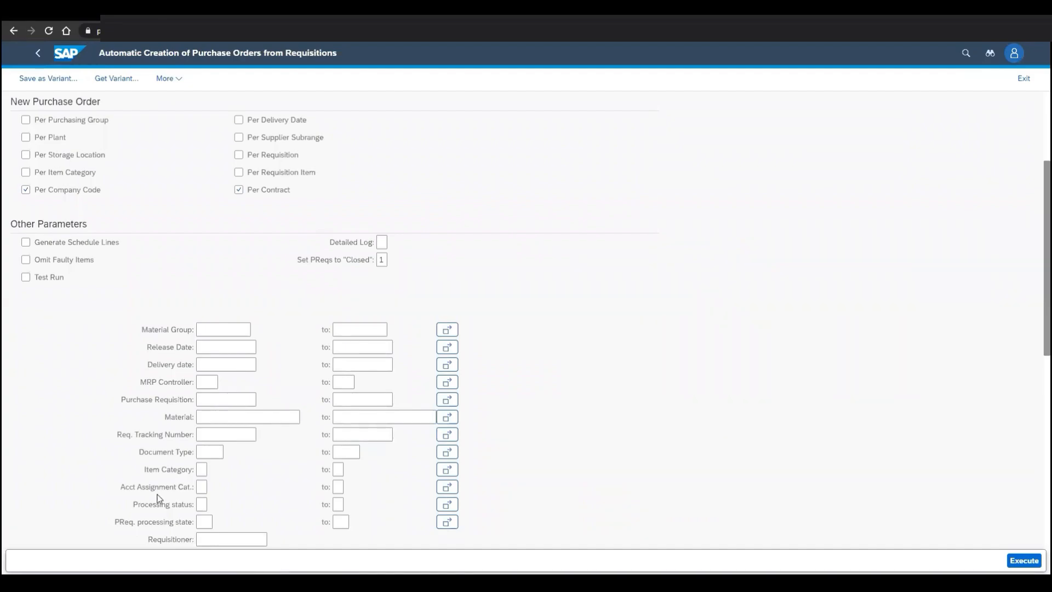
In the automatic creation selection, enter purchase requisitions 21345389, 21345390 and 21345391 as multiple single values and apply them
click(225, 401)
click(450, 402)
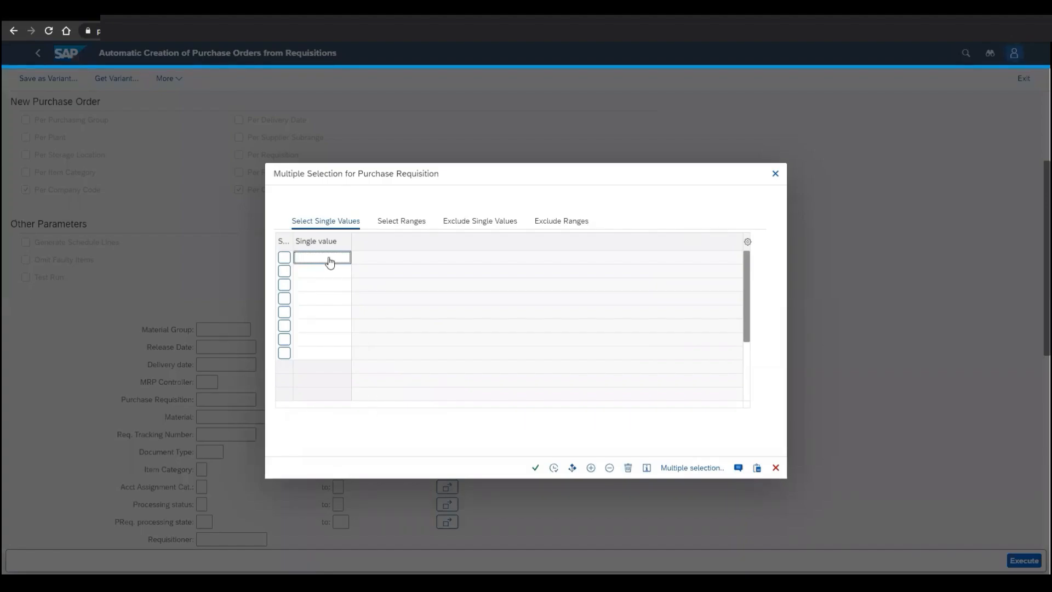
click(325, 261)
text(213)
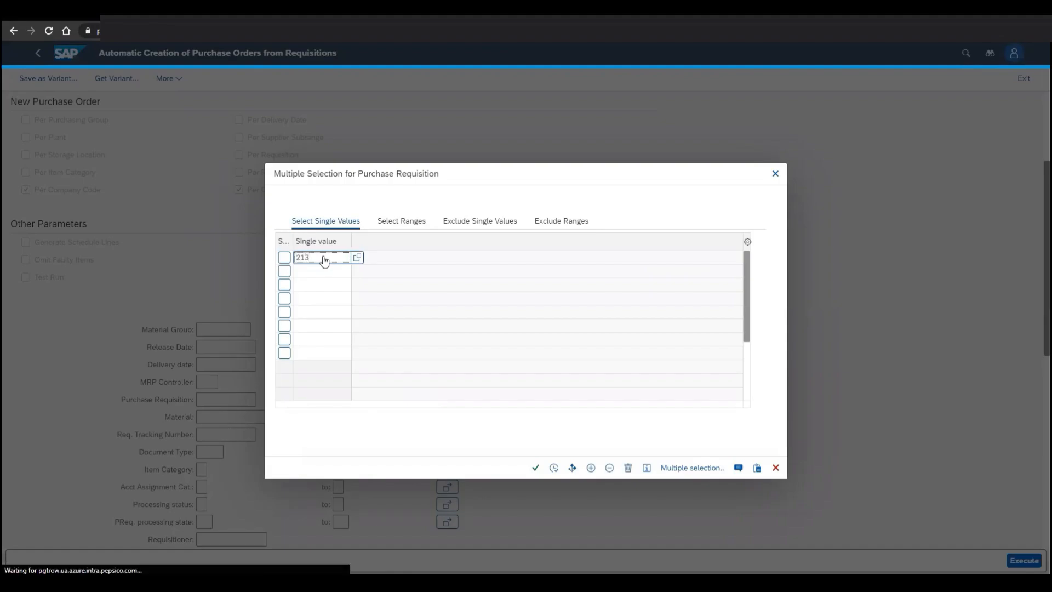
text(45389)
key(Tab)
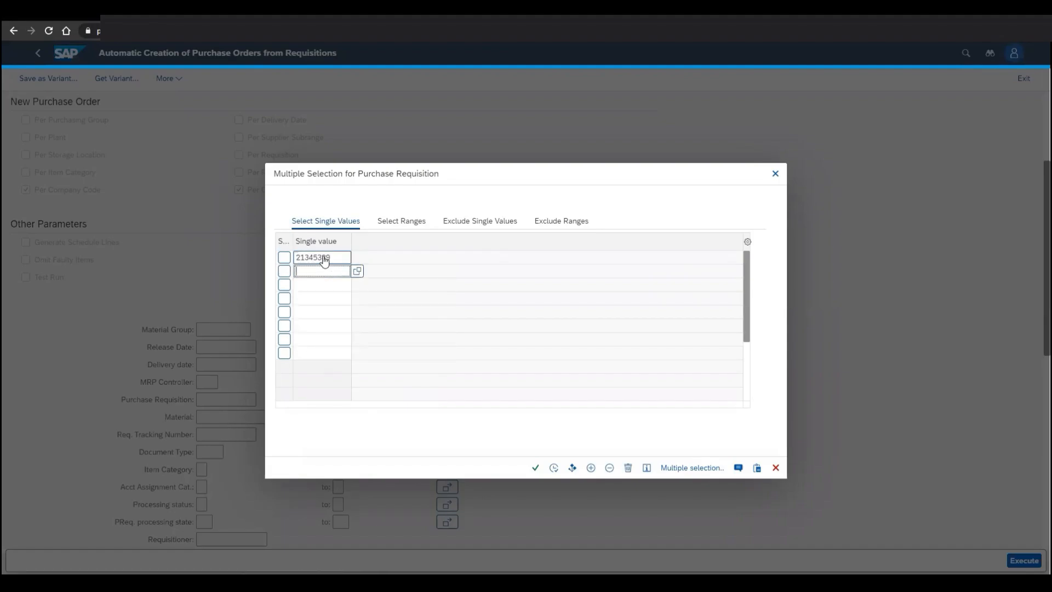
text(21345390)
key(Tab)
text(213)
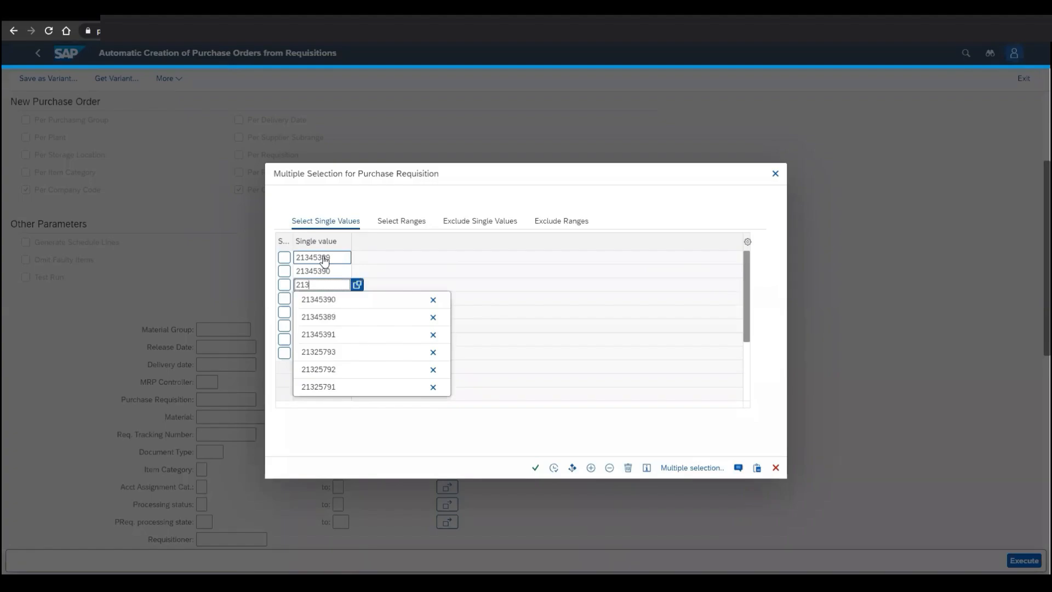
text(45391)
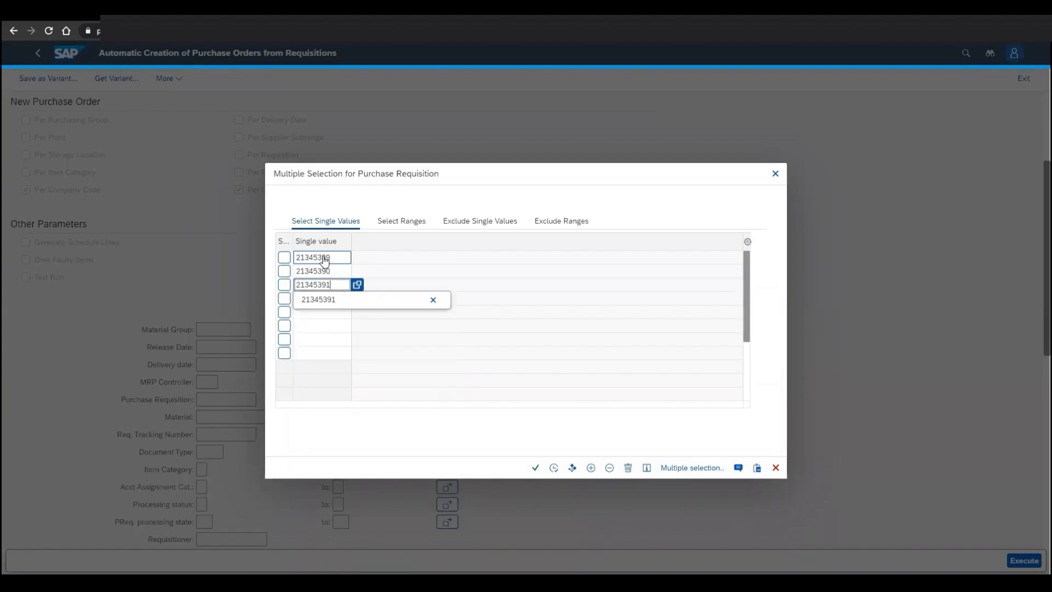
click(553, 469)
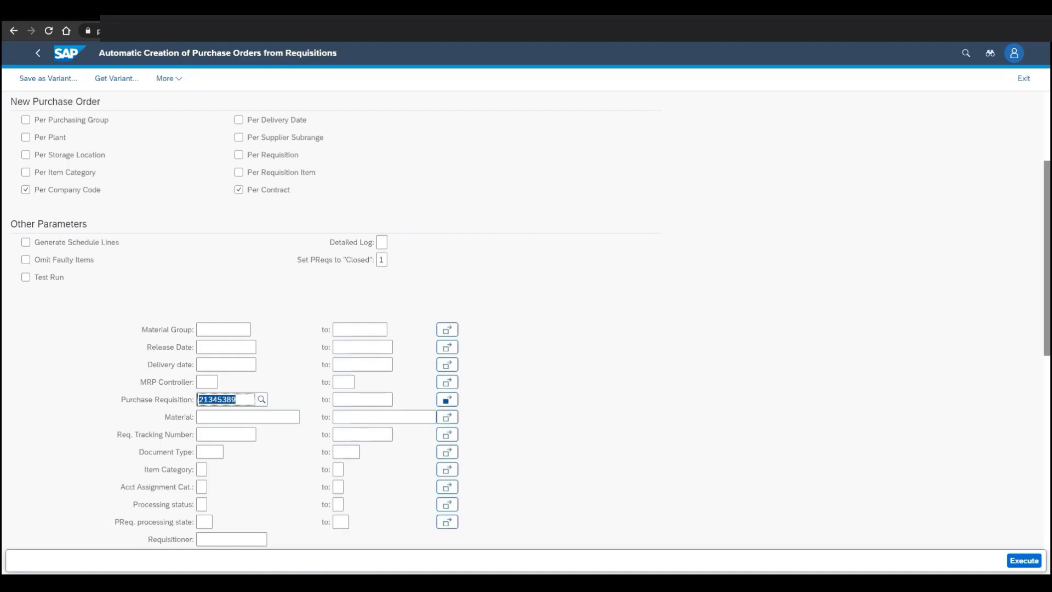
Execute the purchase order creation as a test run and return to the selection parameters
click(26, 277)
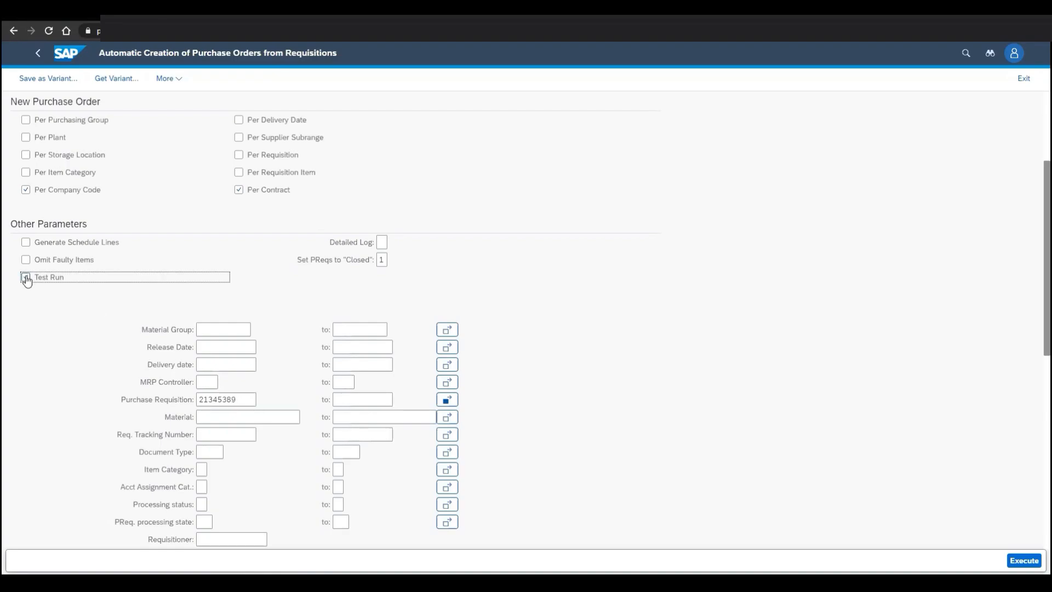
click(1023, 562)
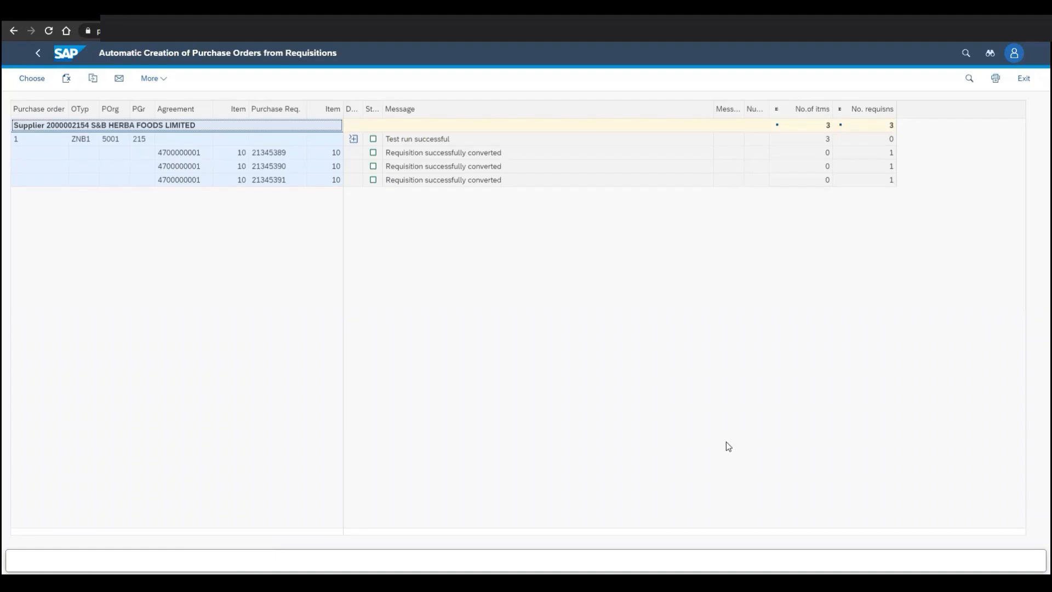
click(40, 56)
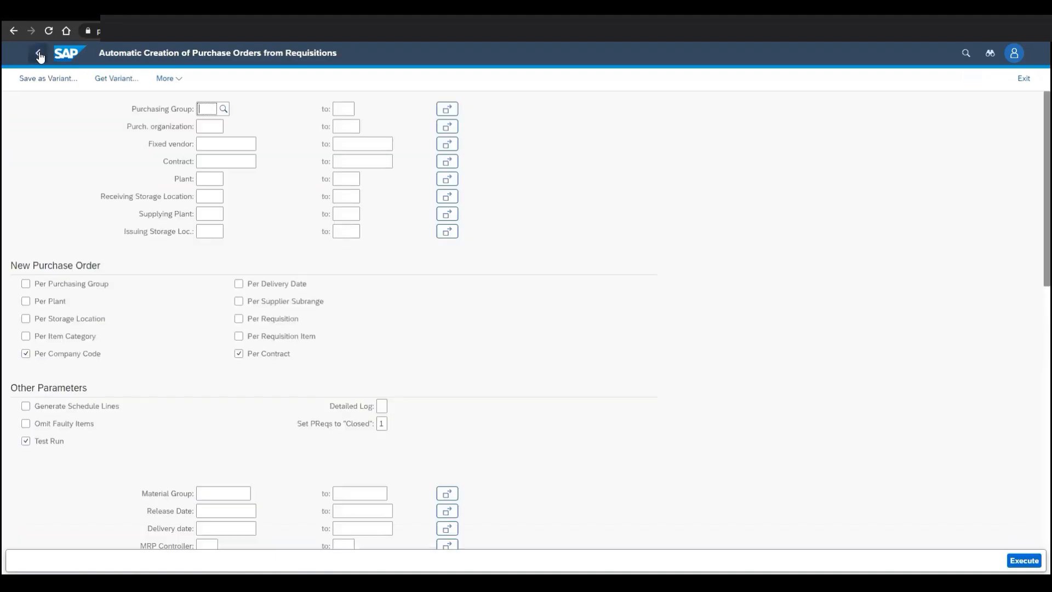
Turn off the Test Run option and execute the actual purchase order creation
click(36, 445)
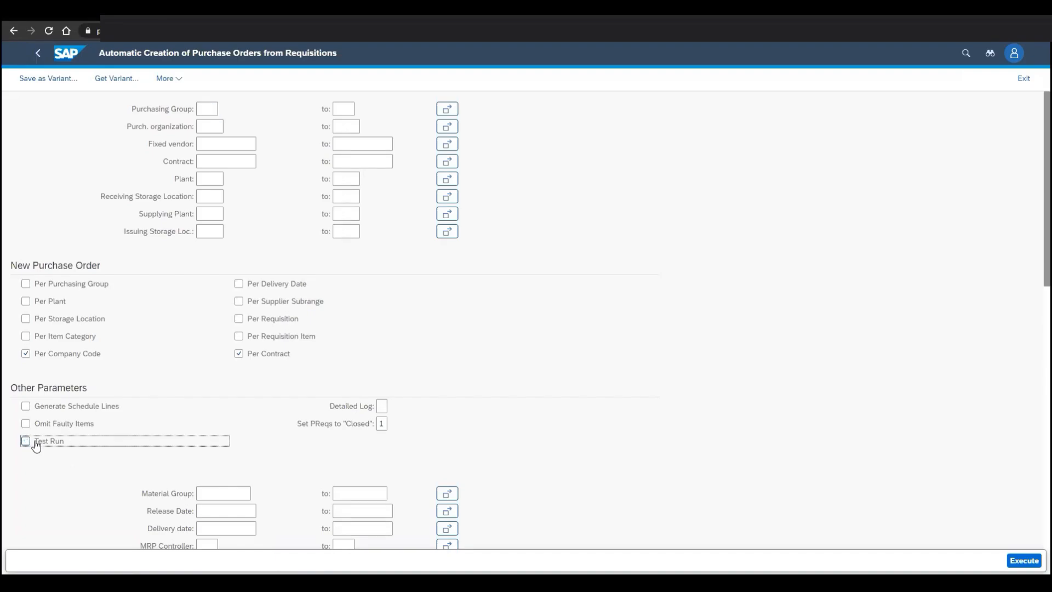
click(1023, 562)
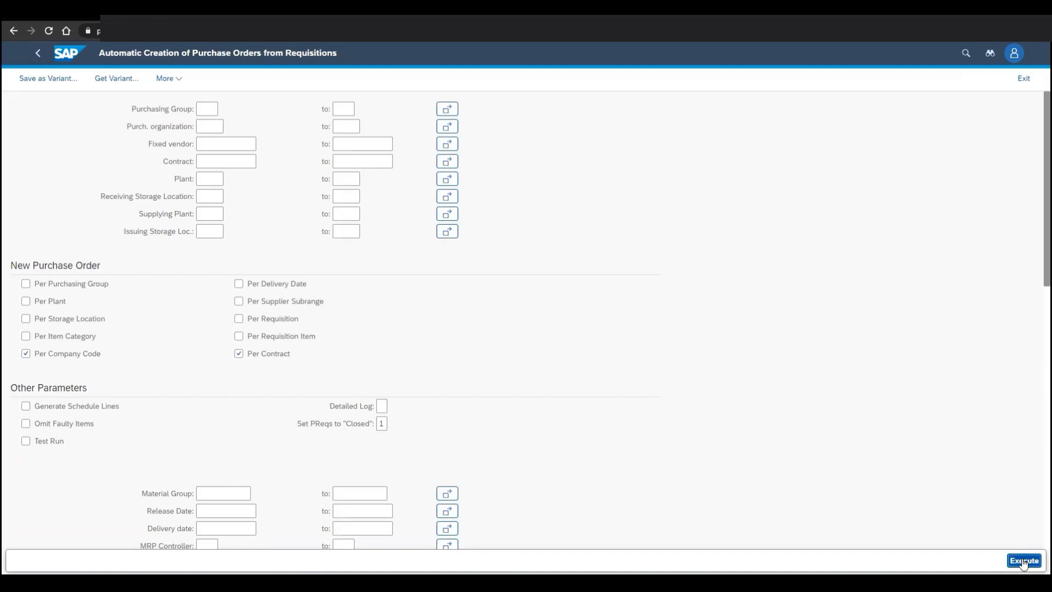